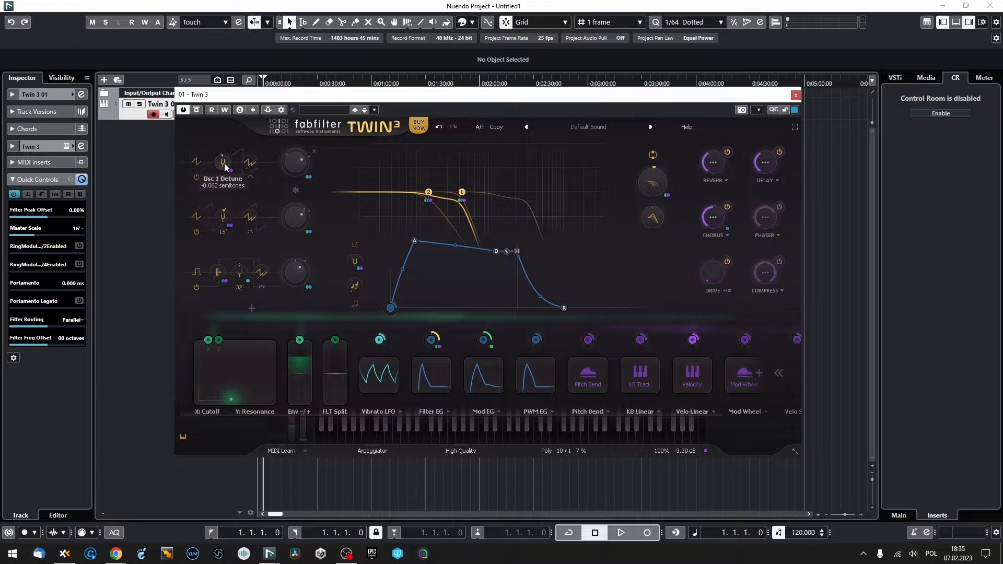
# Examine the modulation slots assigned to oscillator 1's level and pan
pyautogui.moveTo(225, 166)
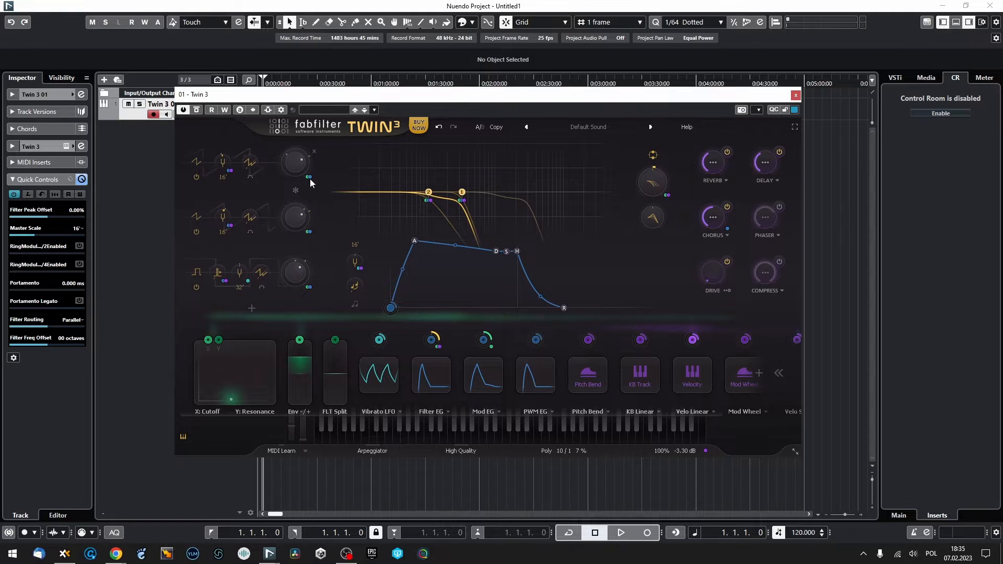
pyautogui.click(309, 178)
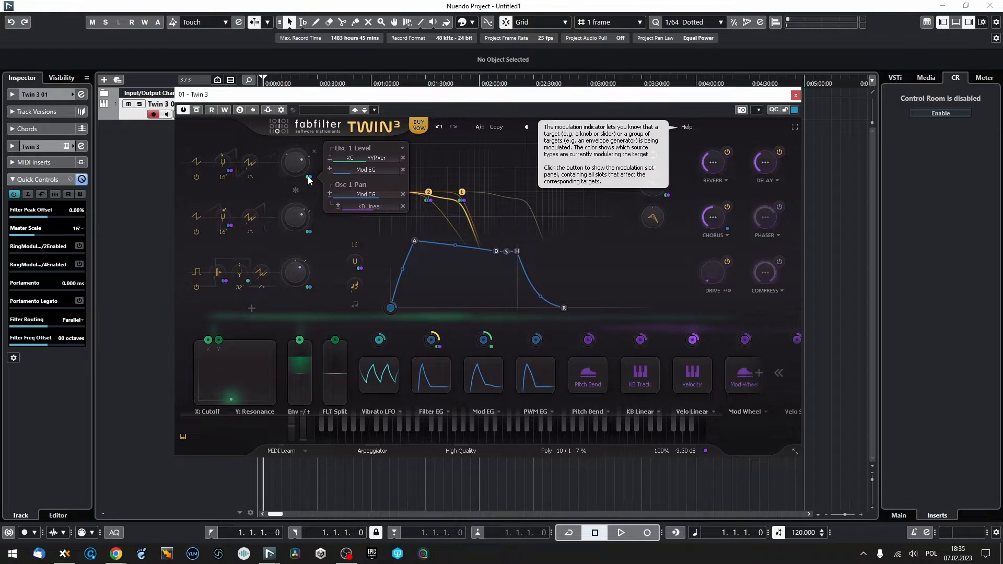
pyautogui.click(308, 177)
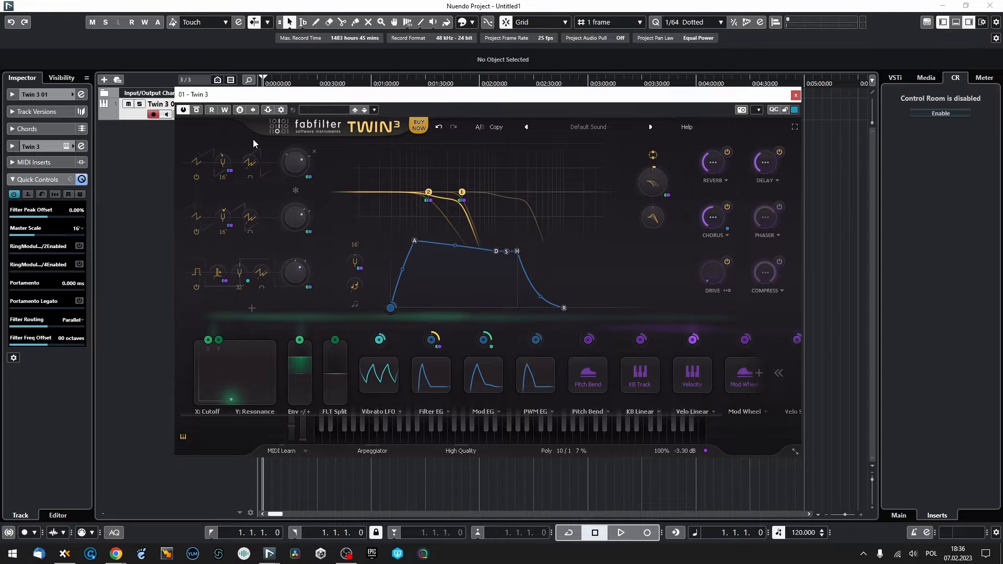
# Set the global filter frequency offset to about 0.841 octaves and the filter peak offset to about 28.4%
pyautogui.moveTo(461, 199)
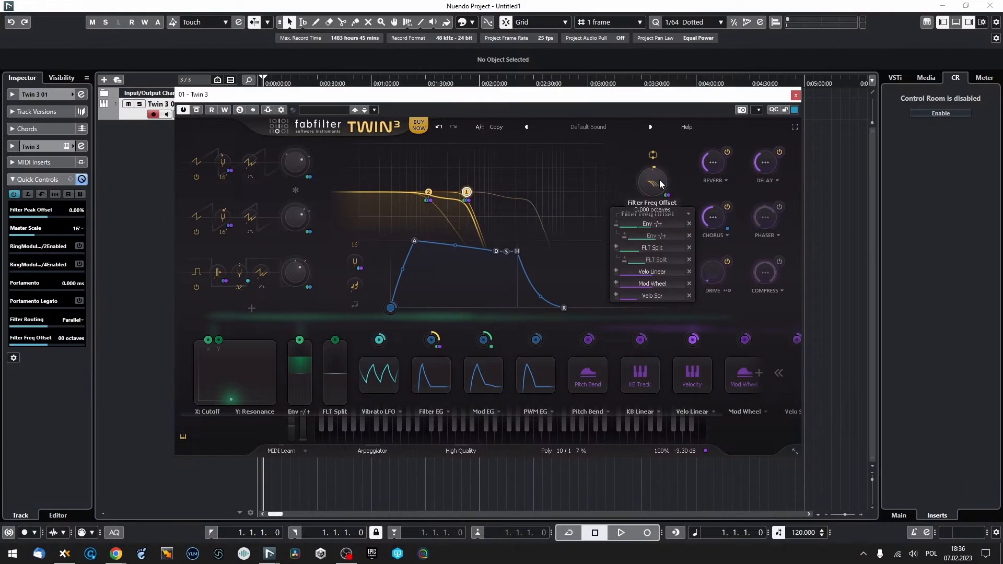
pyautogui.moveTo(661, 178)
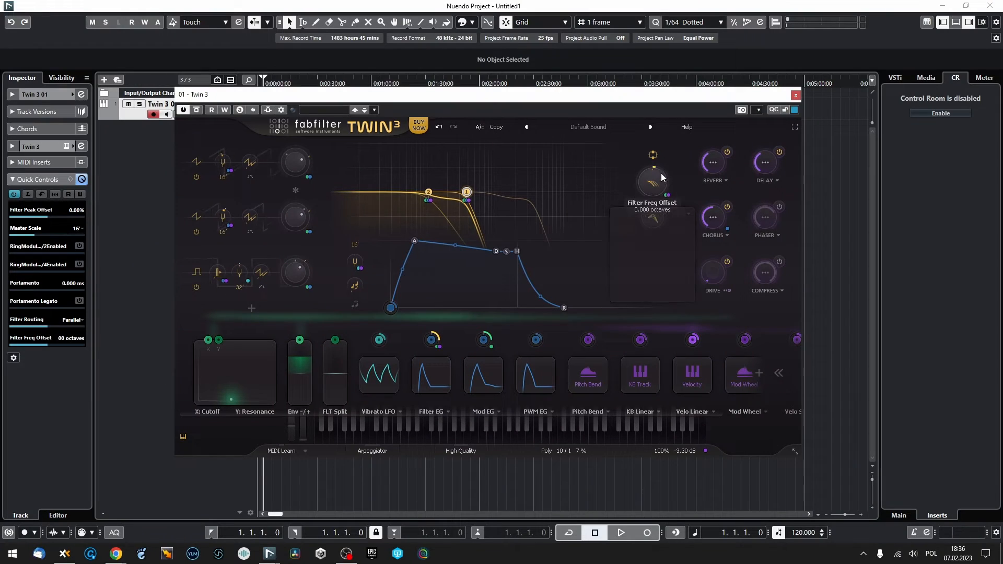
pyautogui.moveTo(653, 167); pyautogui.dragTo(666, 139)
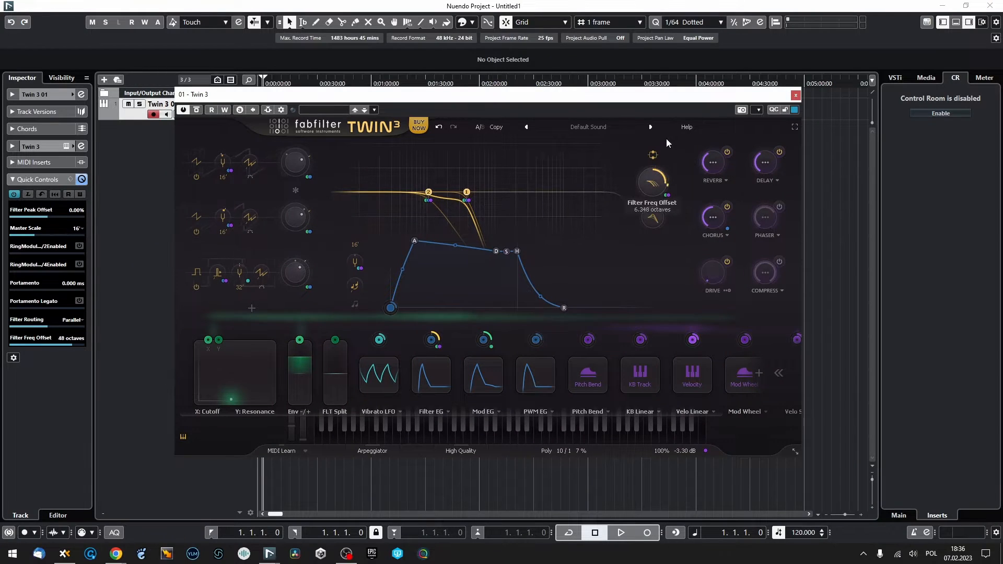
pyautogui.rightClick(656, 184)
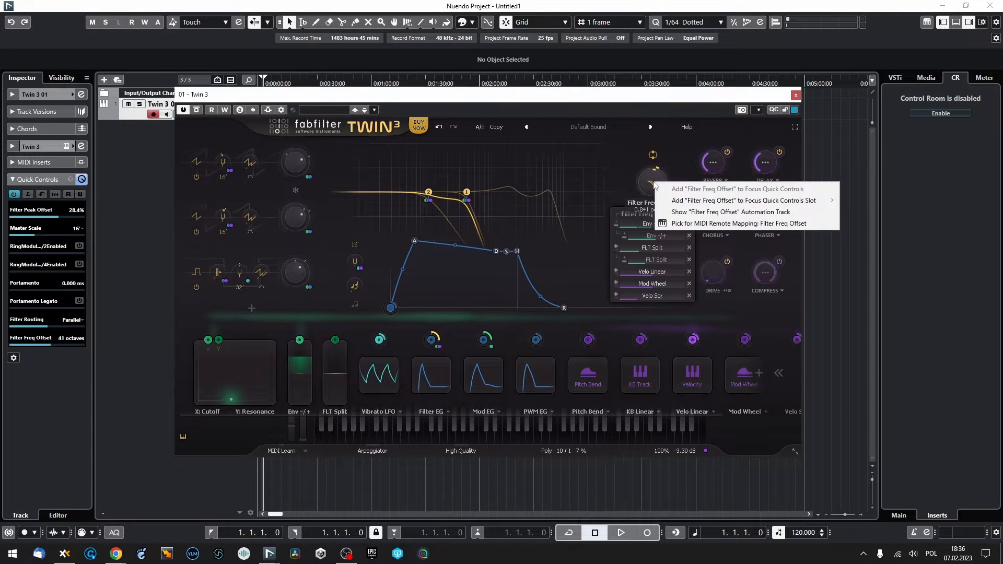
pyautogui.press('Escape')
# Examine filter 1's slope options and its list of filter styles, keeping the current settings
pyautogui.rightClick(467, 193)
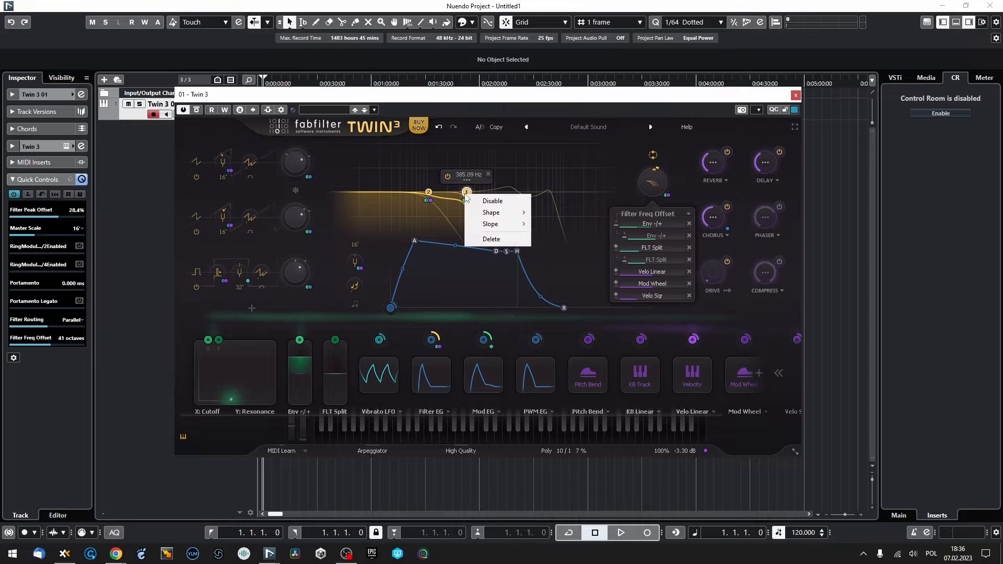
pyautogui.moveTo(488, 213)
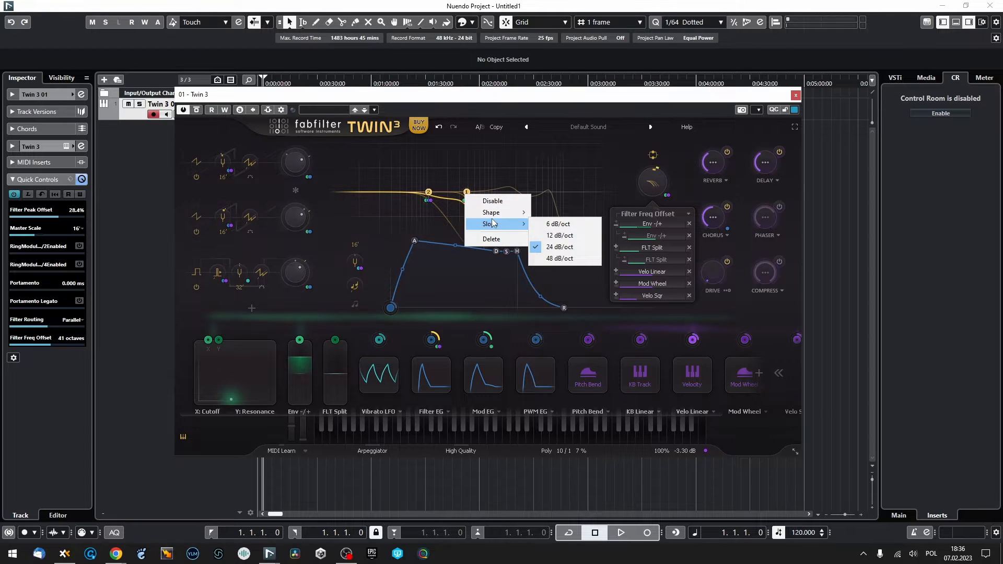
pyautogui.click(487, 163)
pyautogui.click(466, 193)
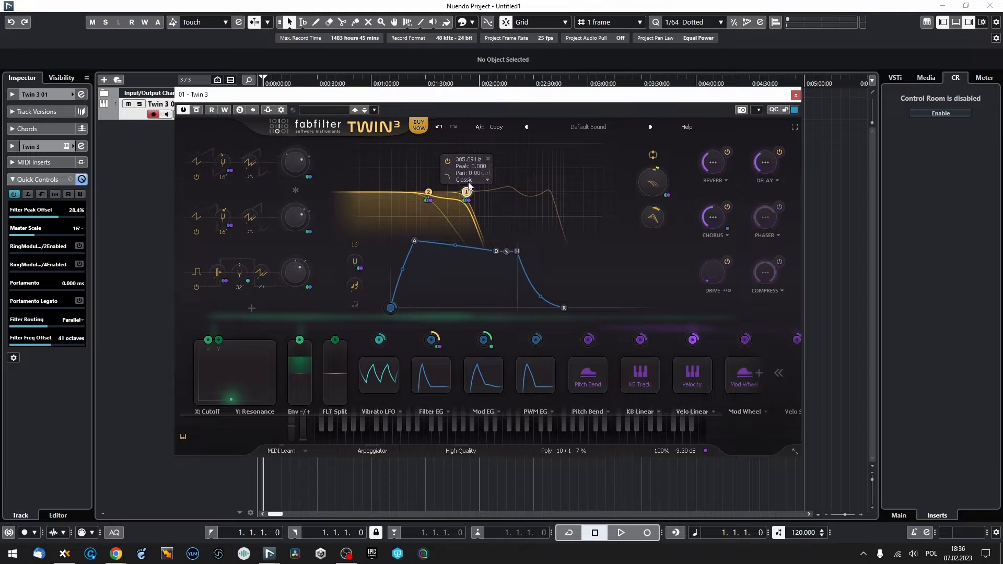
pyautogui.click(484, 180)
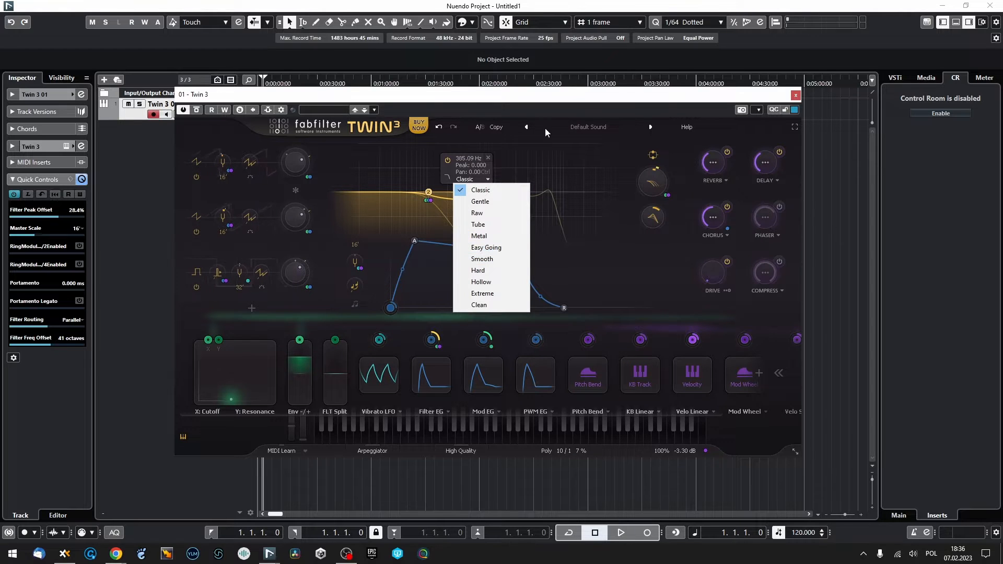
pyautogui.click(540, 155)
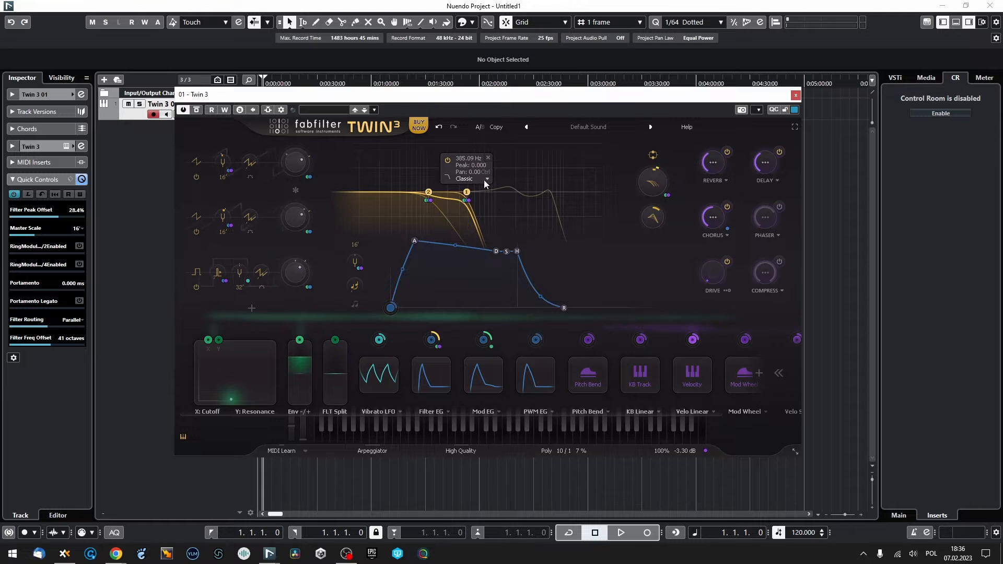
pyautogui.click(486, 179)
pyautogui.click(512, 161)
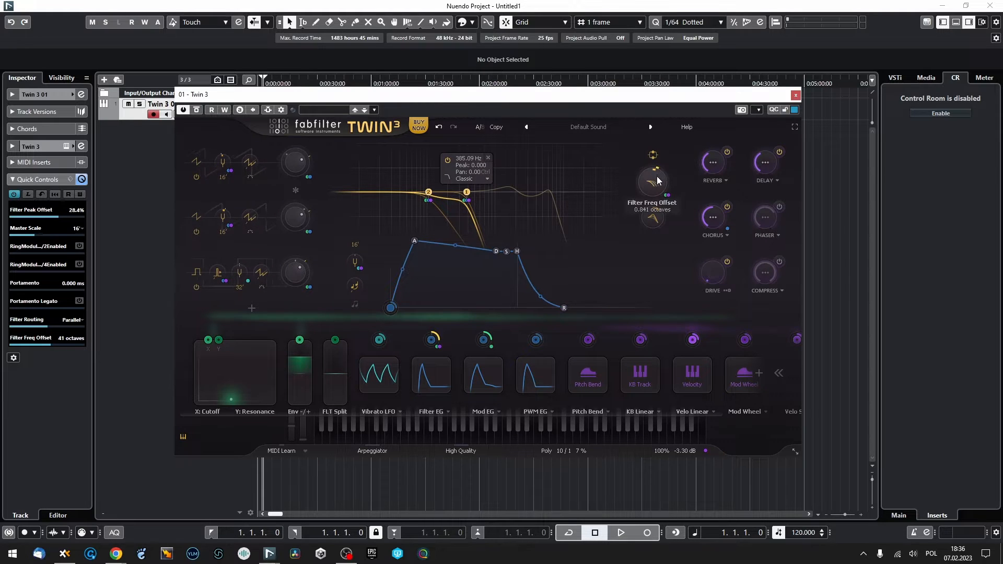
# Examine the shape types available for filter 1 and expand its detailed settings
pyautogui.rightClick(467, 194)
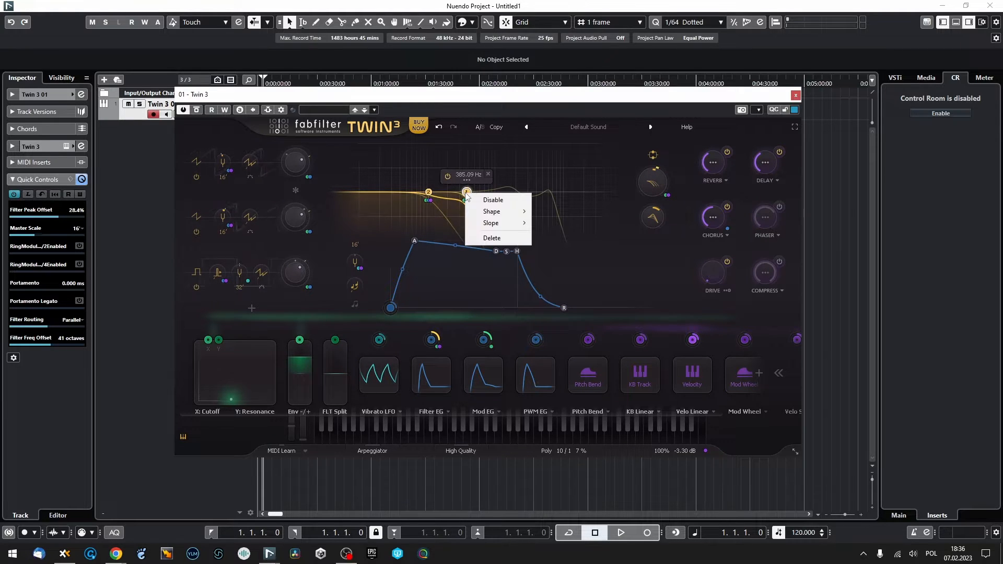
pyautogui.click(499, 166)
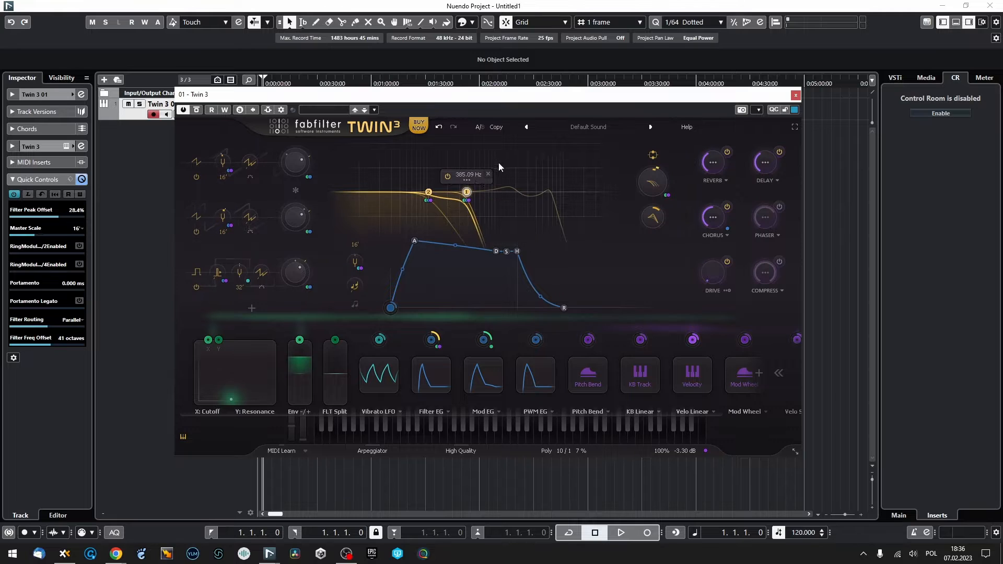
pyautogui.rightClick(468, 195)
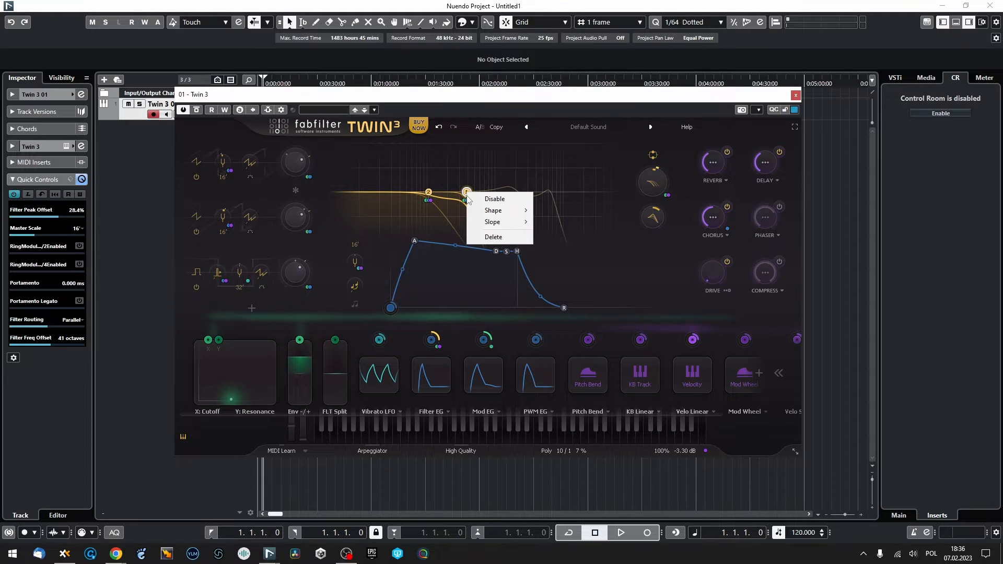
pyautogui.moveTo(482, 216)
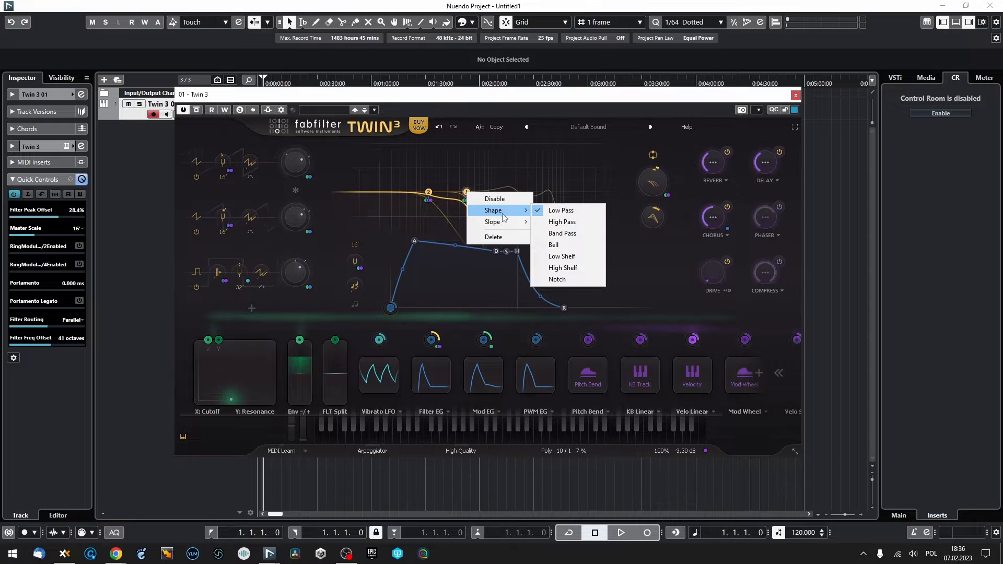
pyautogui.click(504, 164)
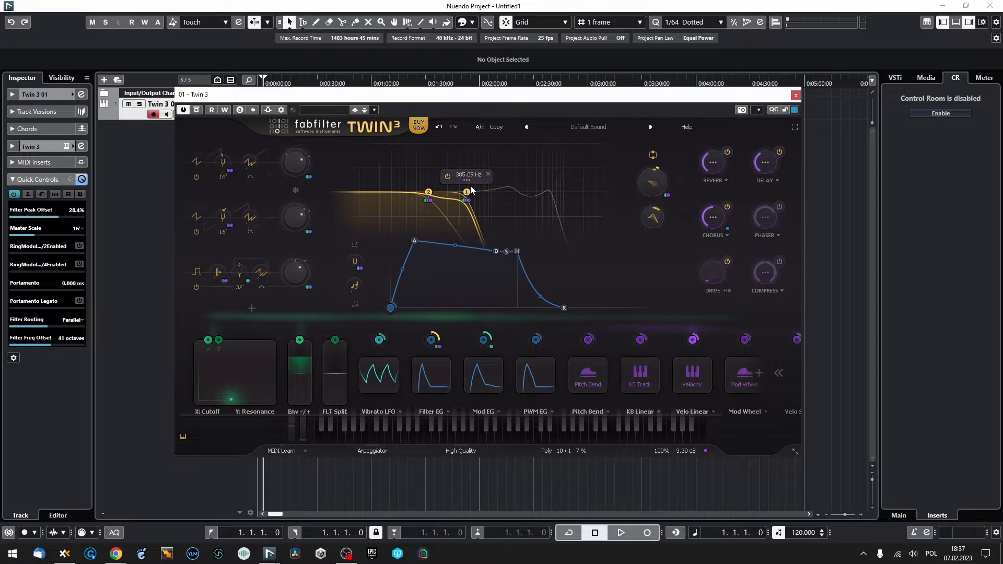
pyautogui.click(477, 179)
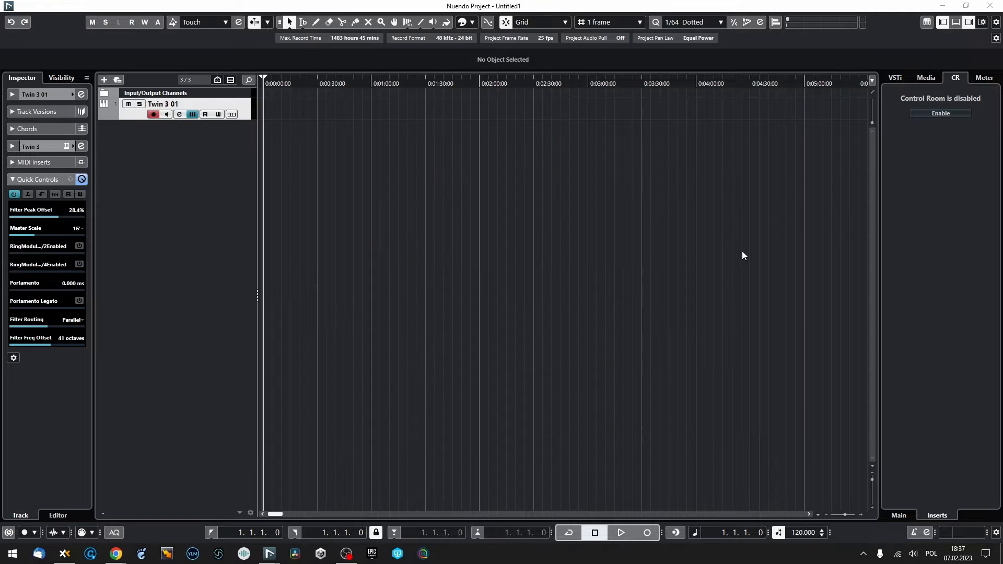
# Nudge the Cutoff/Resonance XY pad slightly and raise the FLT Split slider in the Twin 3 modulation strip
pyautogui.click(330, 192)
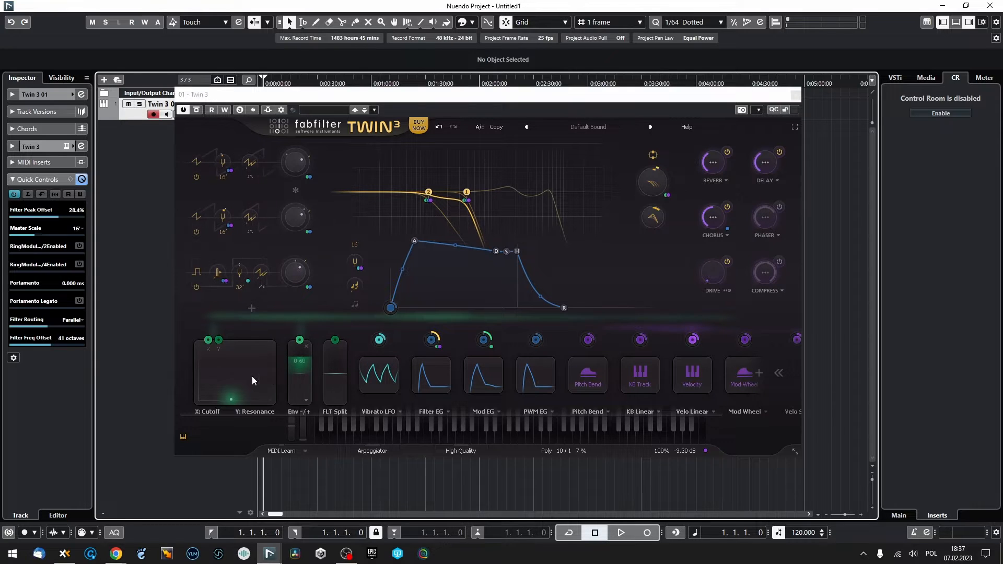
pyautogui.moveTo(230, 397)
pyautogui.mouseDown()
pyautogui.moveTo(224, 369)
pyautogui.moveTo(271, 400)
pyautogui.moveTo(229, 397)
pyautogui.mouseUp()
pyautogui.moveTo(293, 363); pyautogui.dragTo(343, 384)
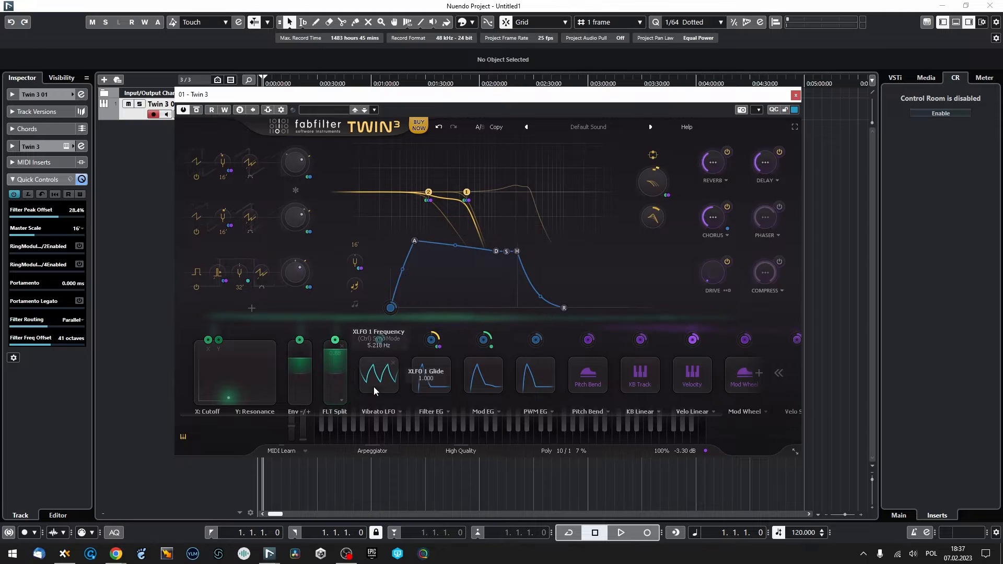
# Examine the Vibrato LFO's waveform presets, and collapse and re-expand the modulation sources beside the XY pad and sliders
pyautogui.click(400, 412)
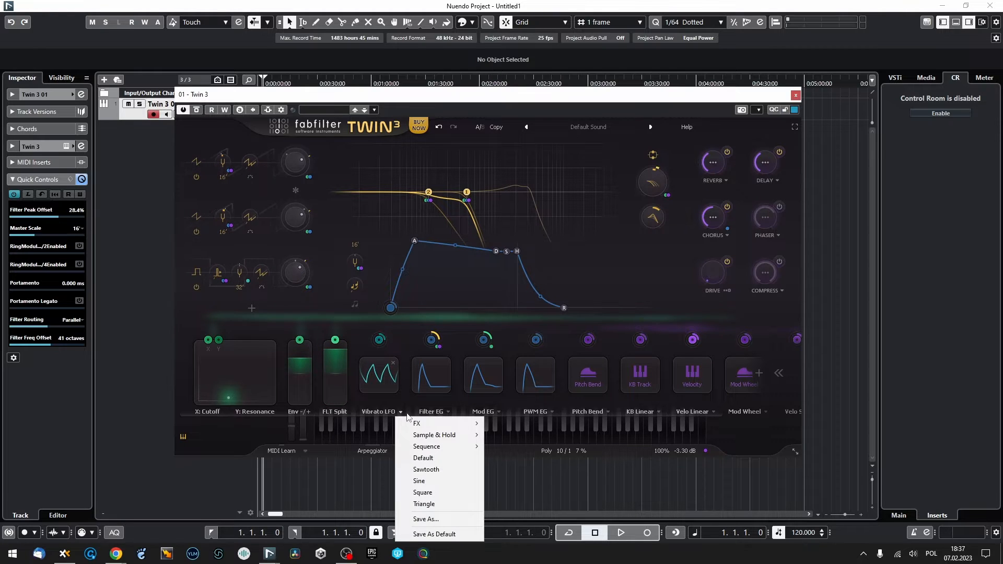
pyautogui.moveTo(423, 426)
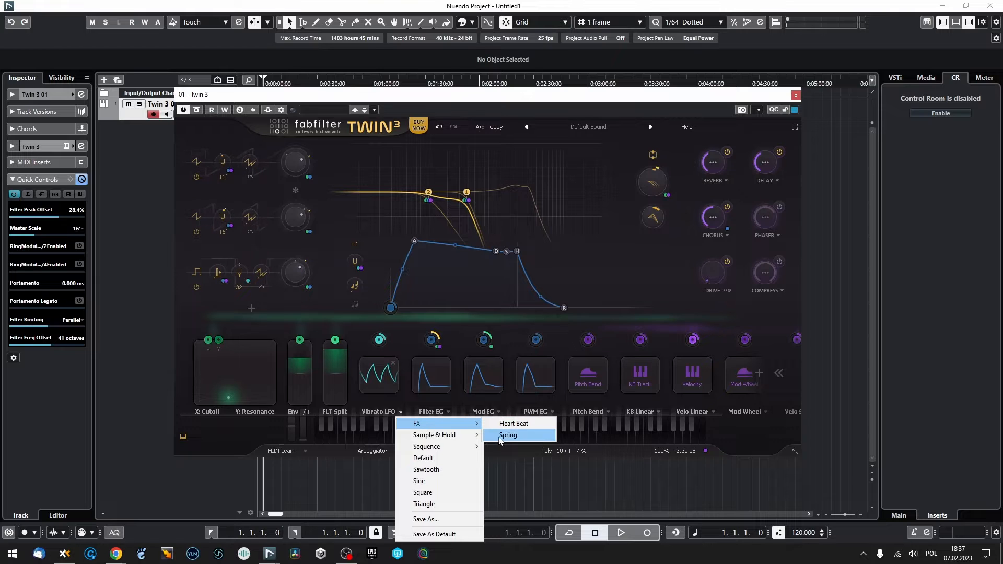
pyautogui.moveTo(453, 449)
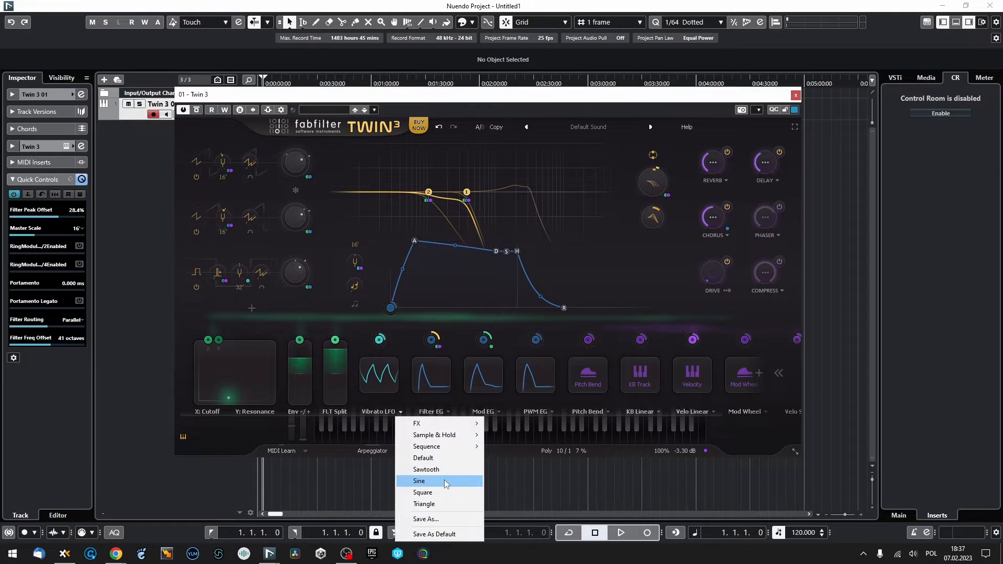
pyautogui.click(395, 347)
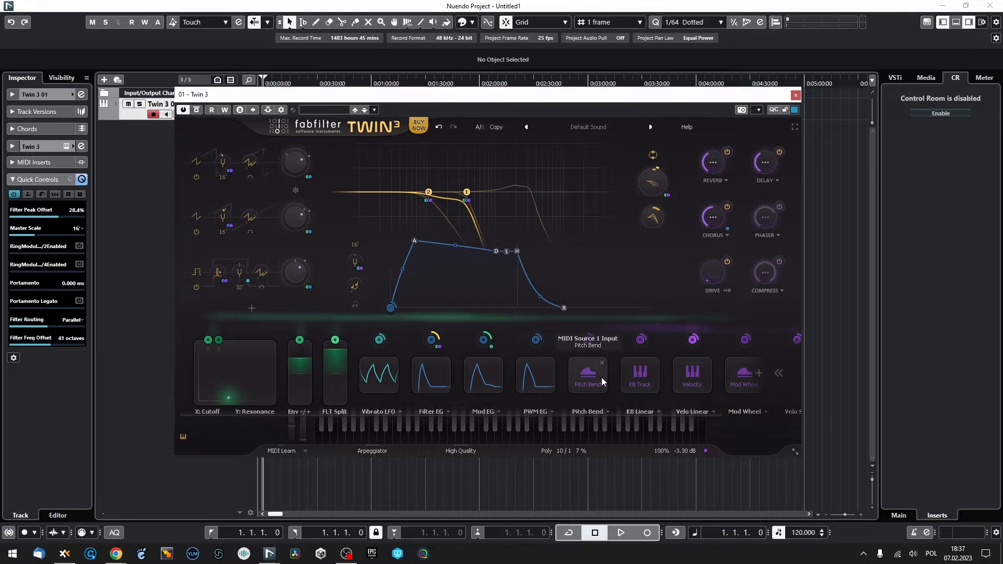
pyautogui.click(777, 373)
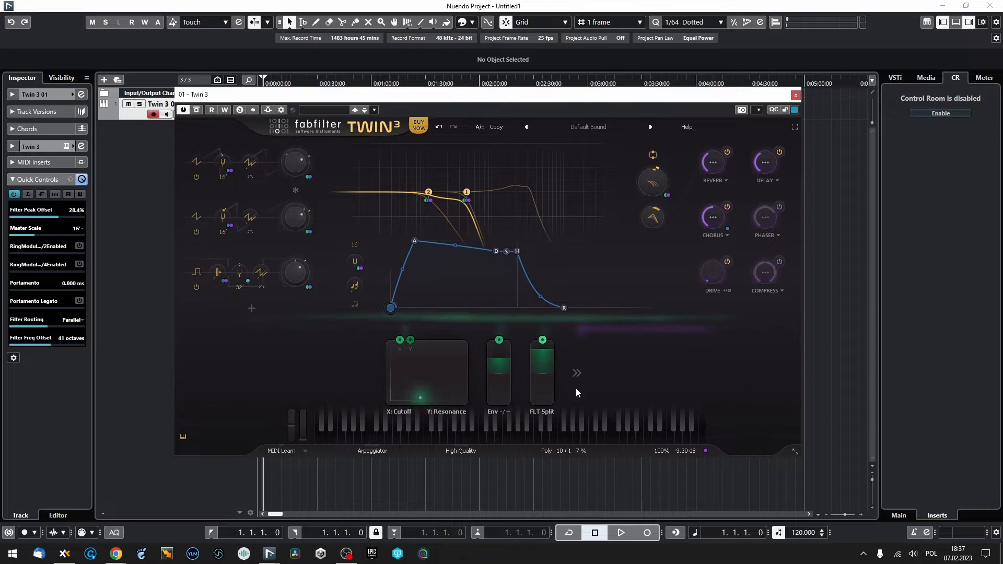
pyautogui.click(577, 372)
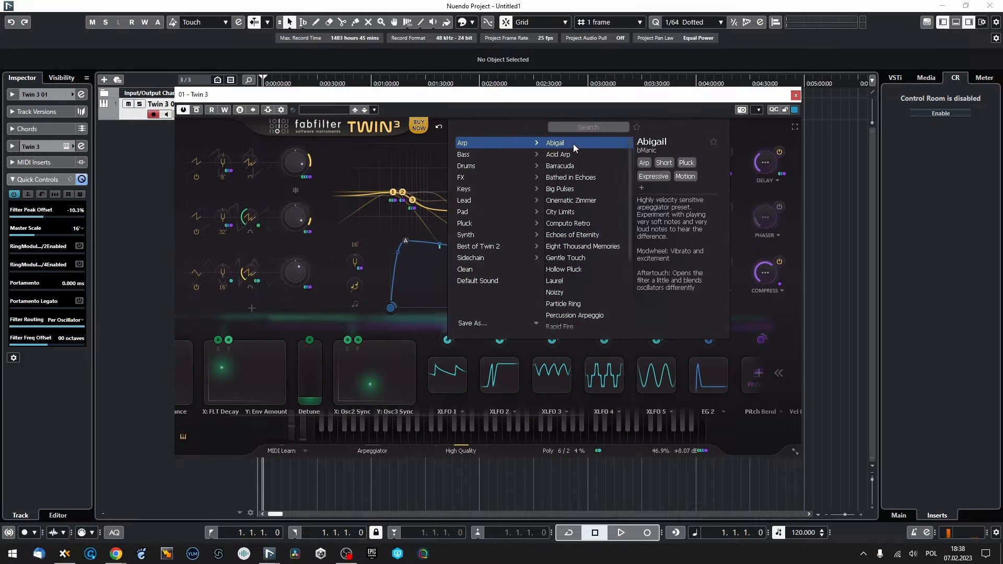
# Step forward through the Arp presets past Abigail, including Barracuda, Bathed in Echoes, City Limits and Echoes of Eternity
pyautogui.click(519, 114)
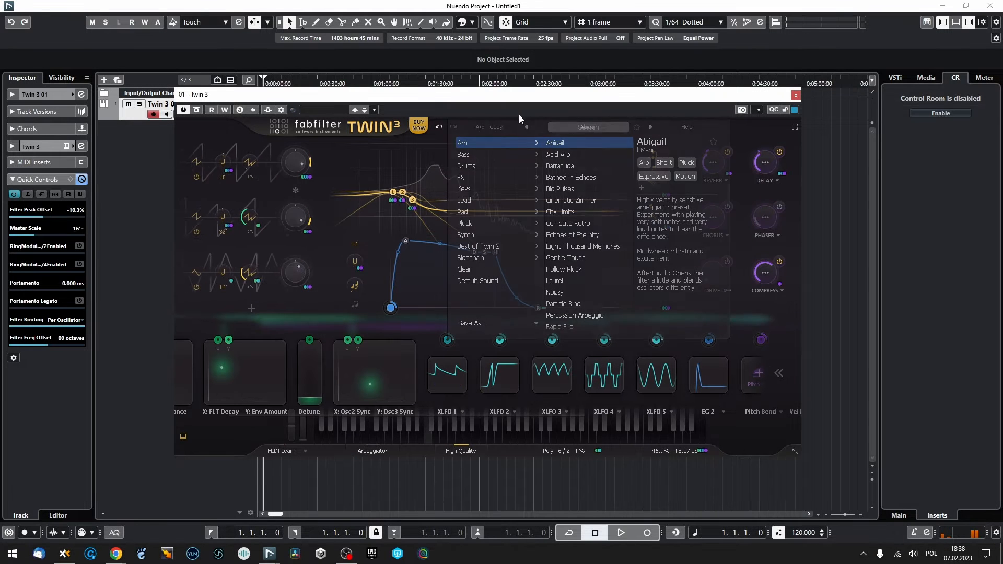
pyautogui.click(651, 126)
pyautogui.click(651, 127)
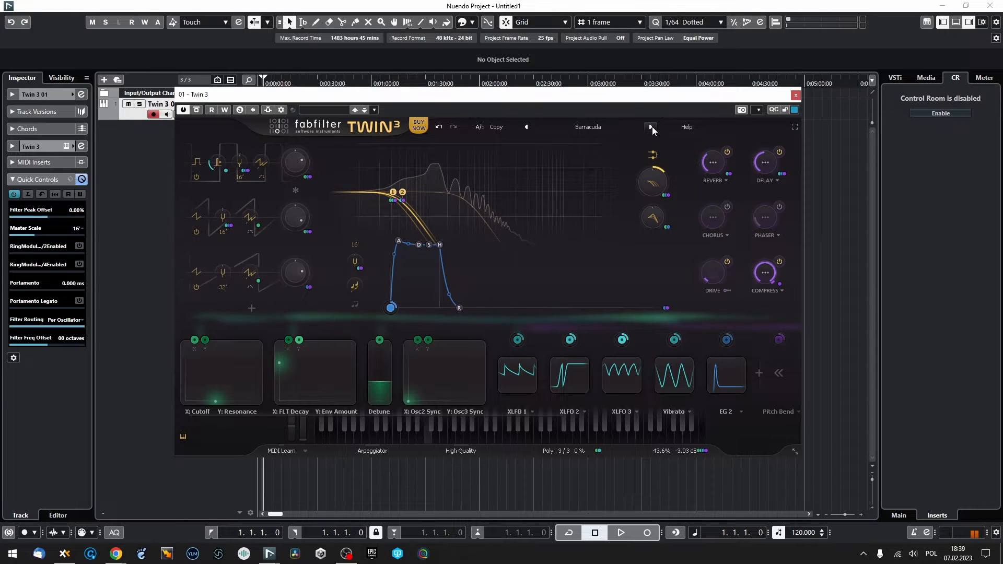
pyautogui.click(651, 126)
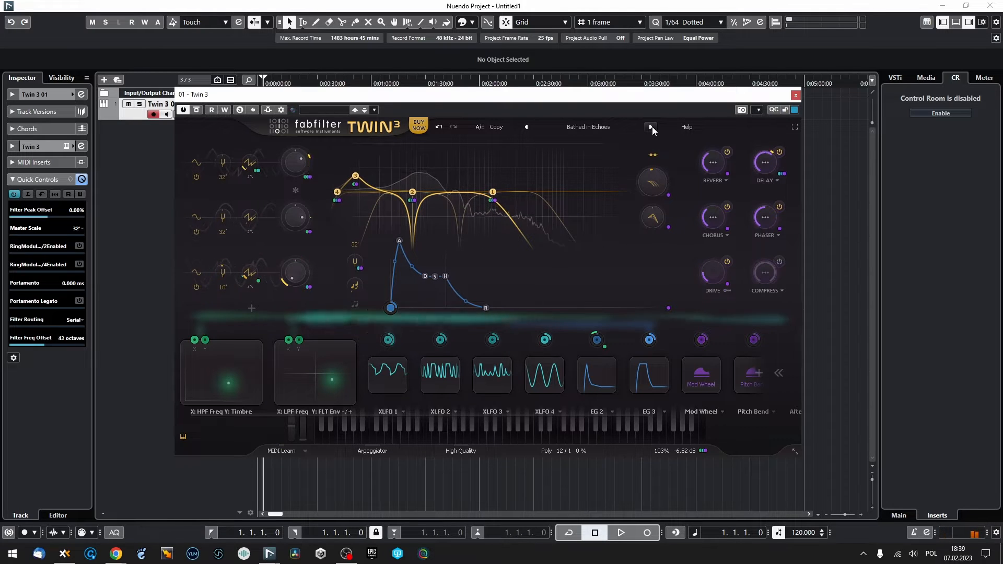
pyautogui.click(652, 127)
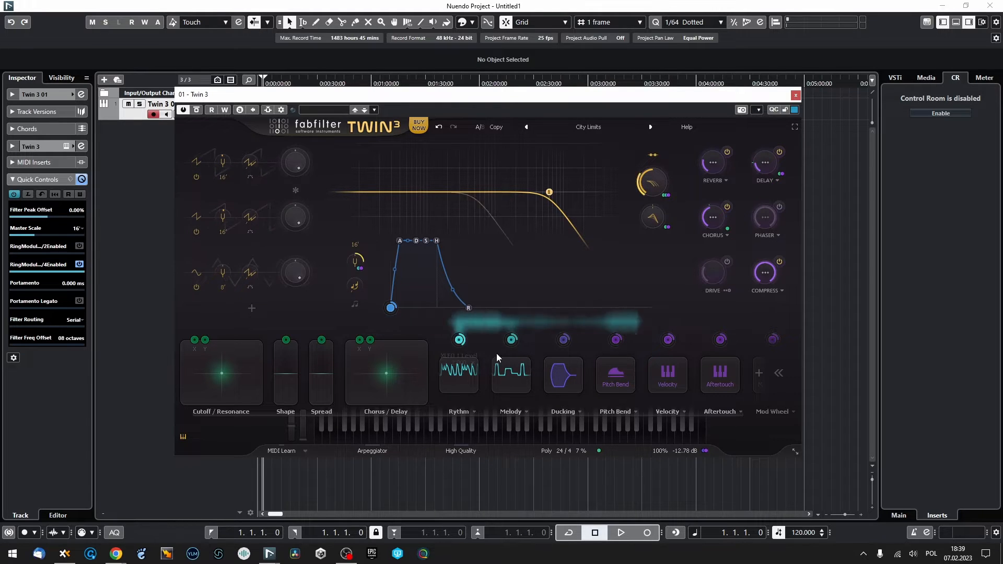
pyautogui.click(652, 132)
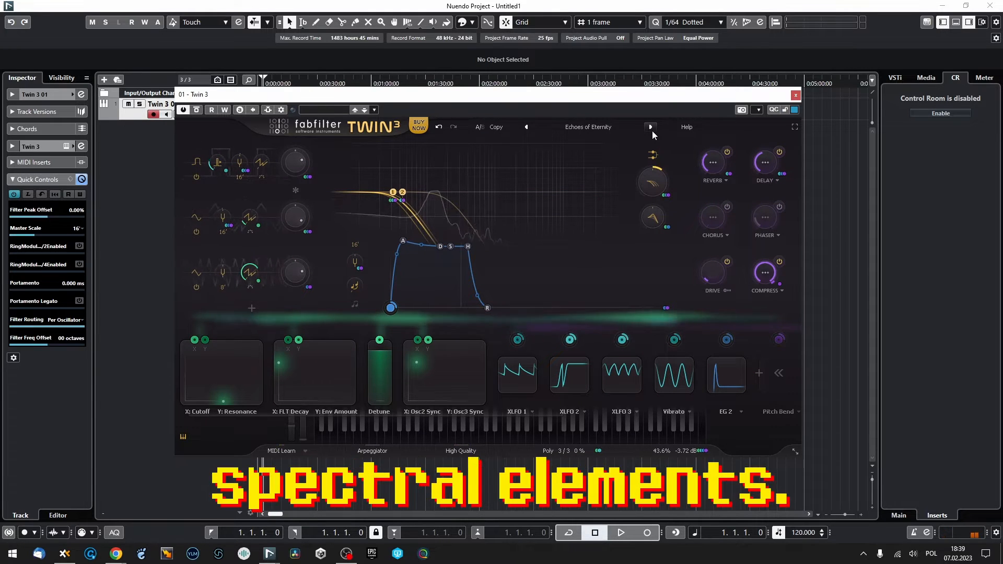
pyautogui.click(650, 127)
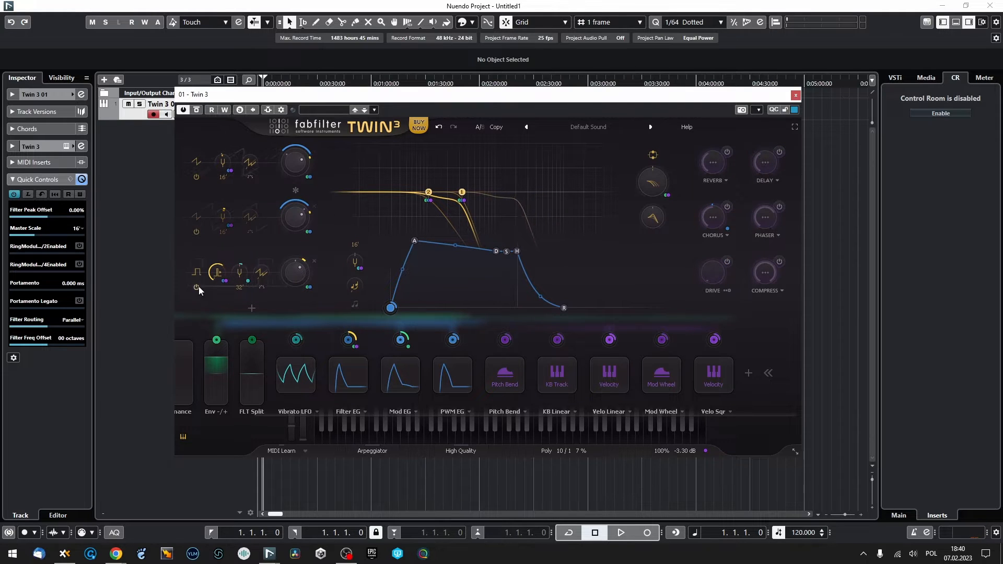
# Remove the Vibrato LFO, Filter EG, Mod EG and all other modulation sources from the Default Sound patch
pyautogui.click(310, 363)
pyautogui.click(365, 364)
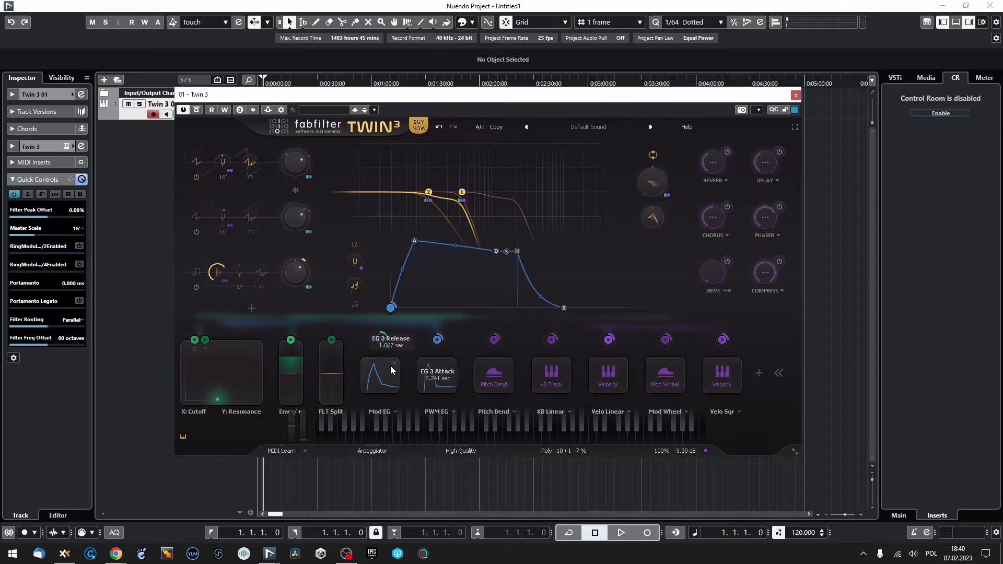
pyautogui.click(417, 363)
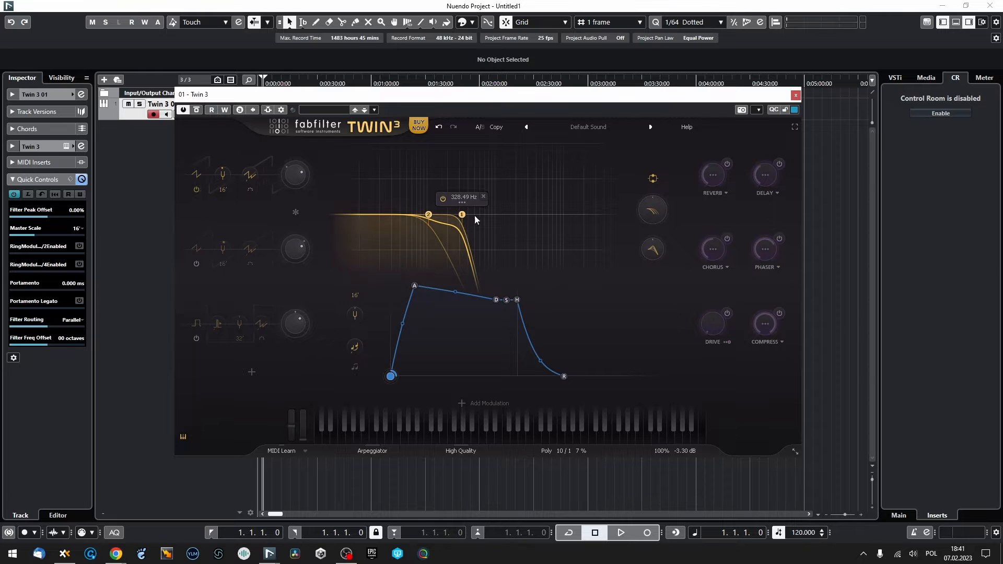
# Raise filter 1's cutoff to the far high end of the spectrum
pyautogui.moveTo(460, 216)
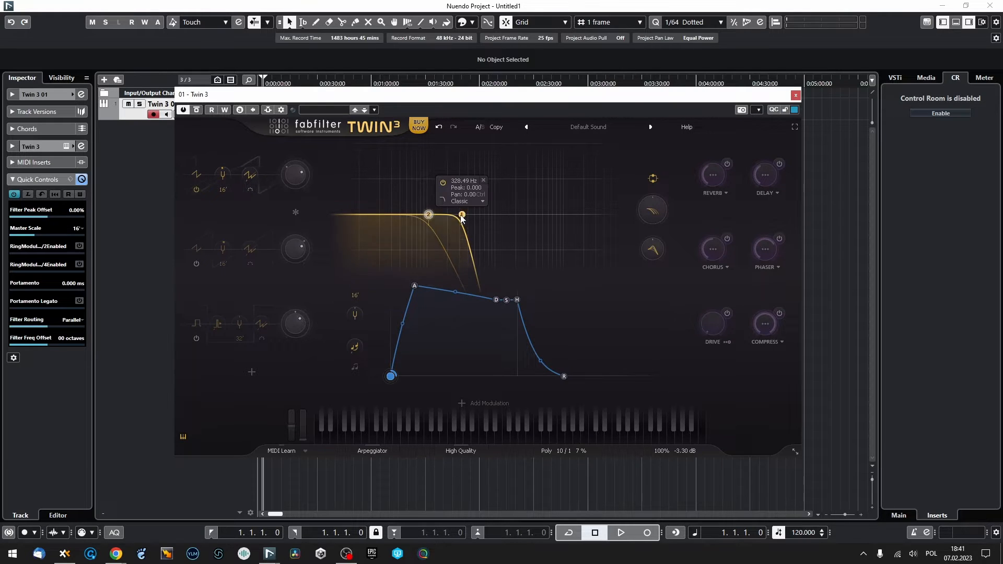
pyautogui.moveTo(462, 214); pyautogui.dragTo(618, 214)
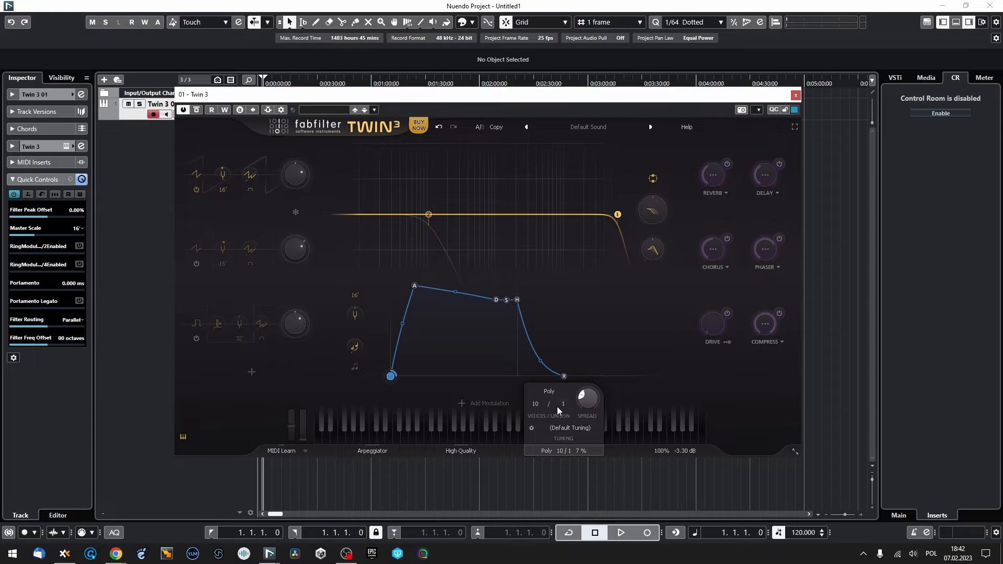
# Set the polyphony to 64 voices with 4 unison voices, and try a unison spread of 100% before settling on 8%
pyautogui.click(563, 406)
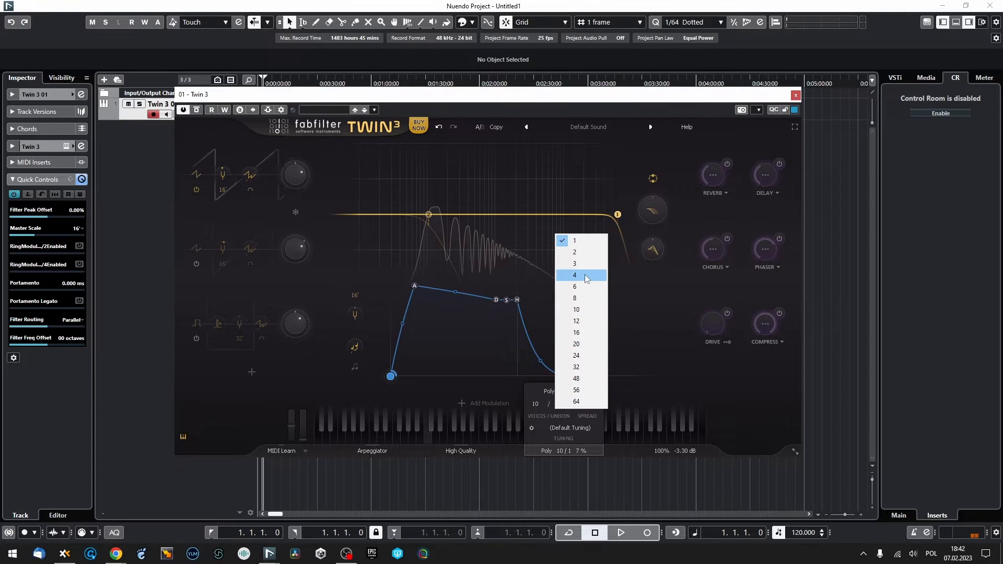
pyautogui.click(577, 309)
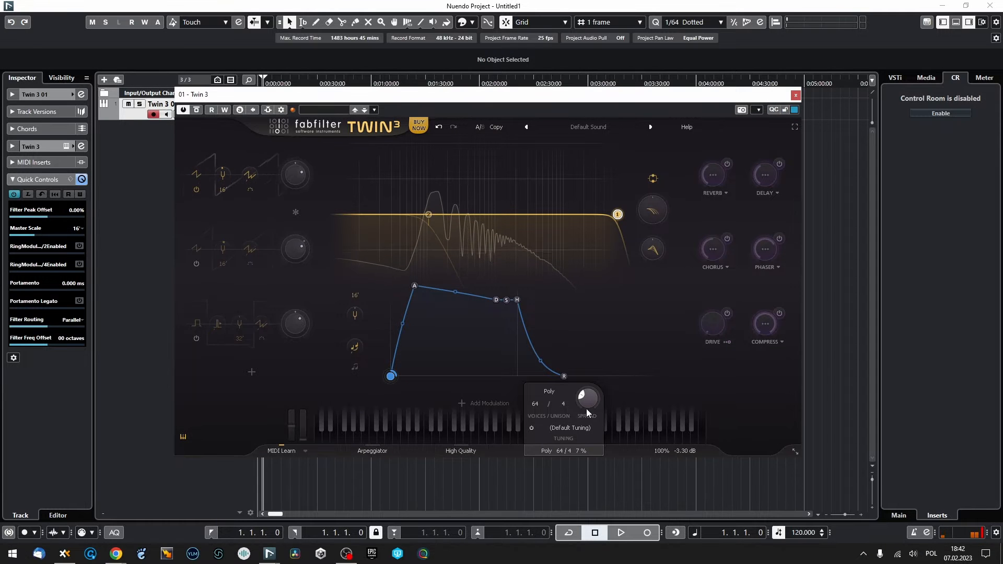
pyautogui.moveTo(586, 406); pyautogui.dragTo(589, 380)
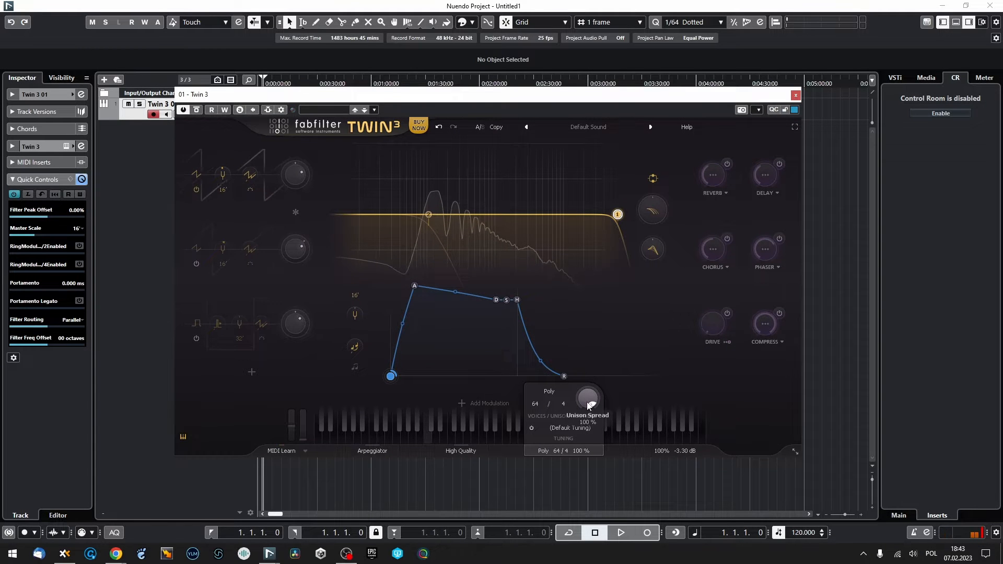
pyautogui.moveTo(578, 510); pyautogui.dragTo(581, 473)
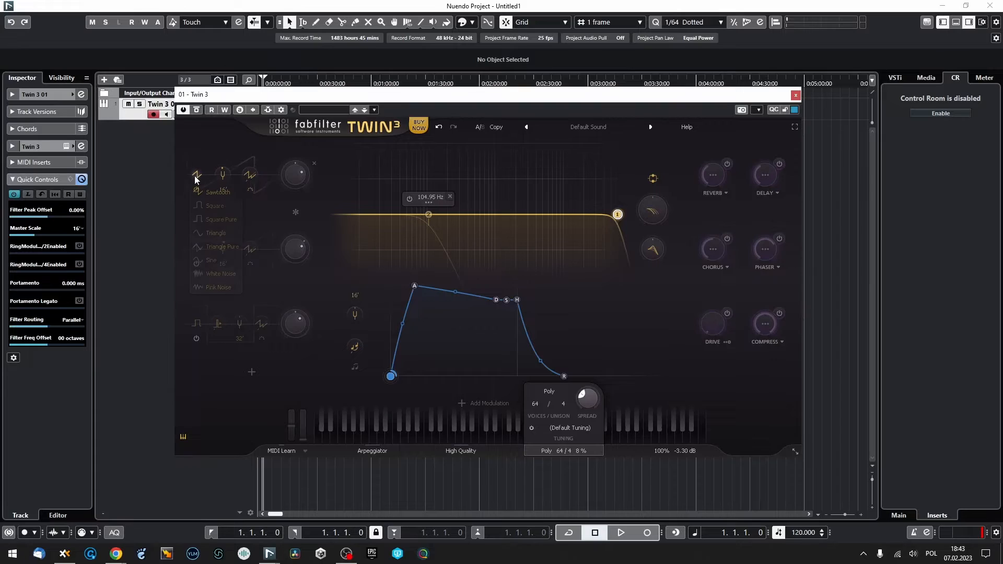
# Change oscillator 1's waveform to Square after comparing it with Square Pure
pyautogui.click(204, 205)
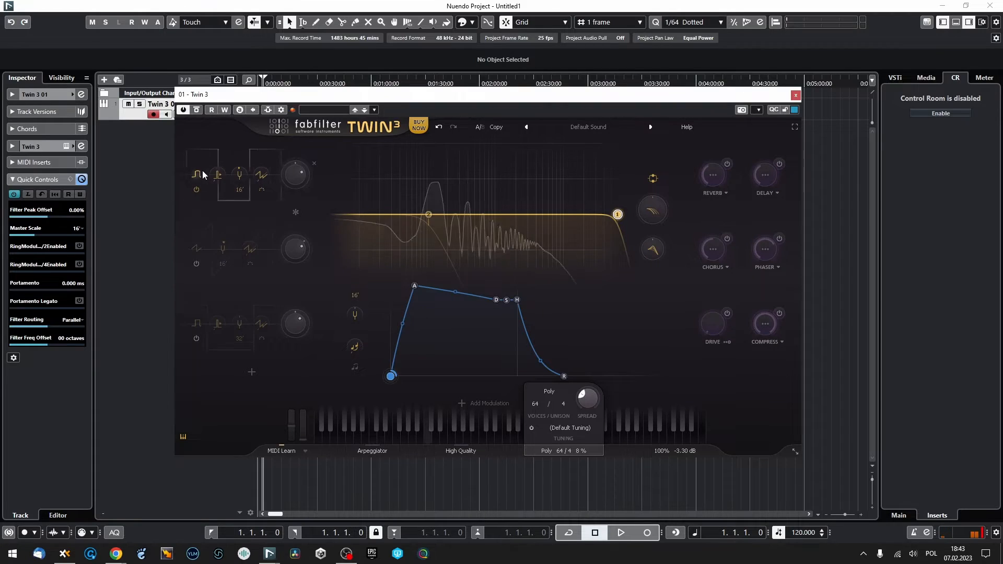
pyautogui.click(210, 220)
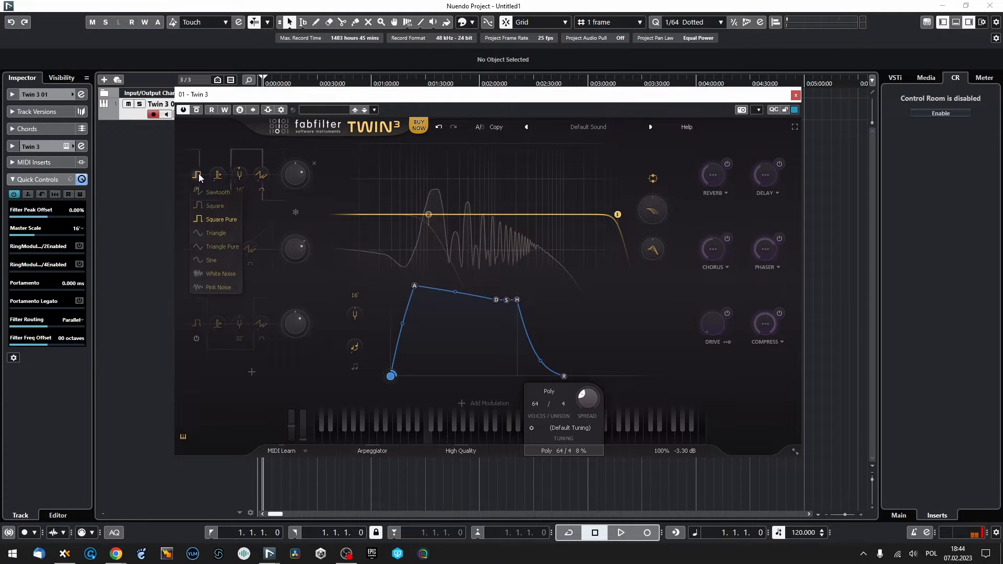
pyautogui.click(205, 206)
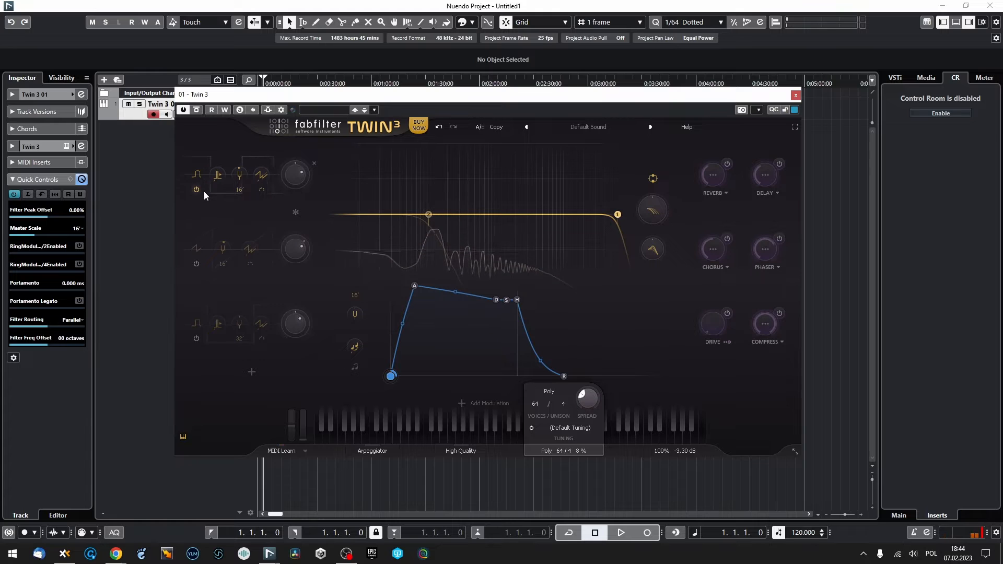
# Drop the unison spread to 0%, compare Square Pure and Square on oscillator 1, and return the spread to 8%
pyautogui.moveTo(584, 400); pyautogui.dragTo(583, 418)
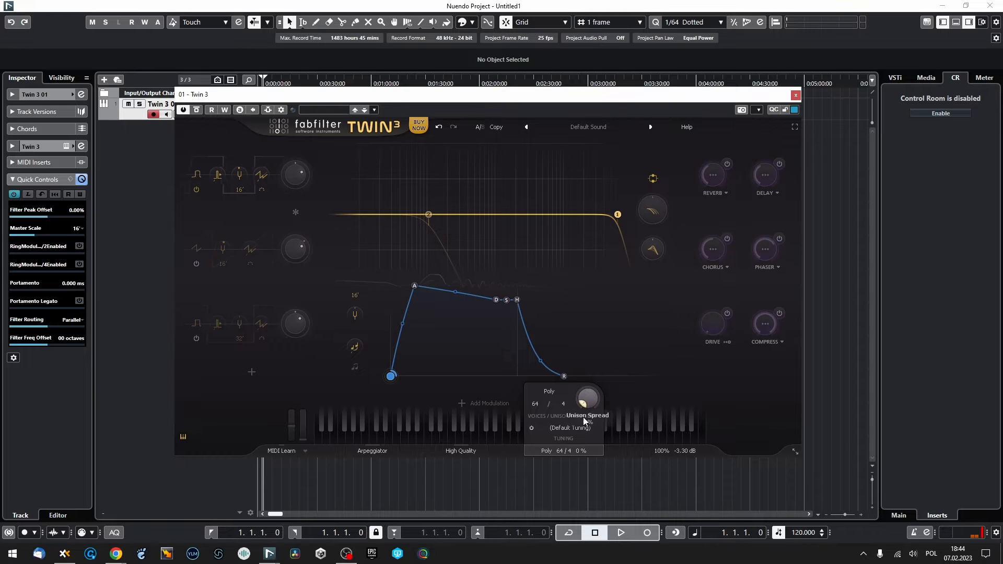
pyautogui.click(199, 174)
pyautogui.click(213, 219)
pyautogui.click(194, 173)
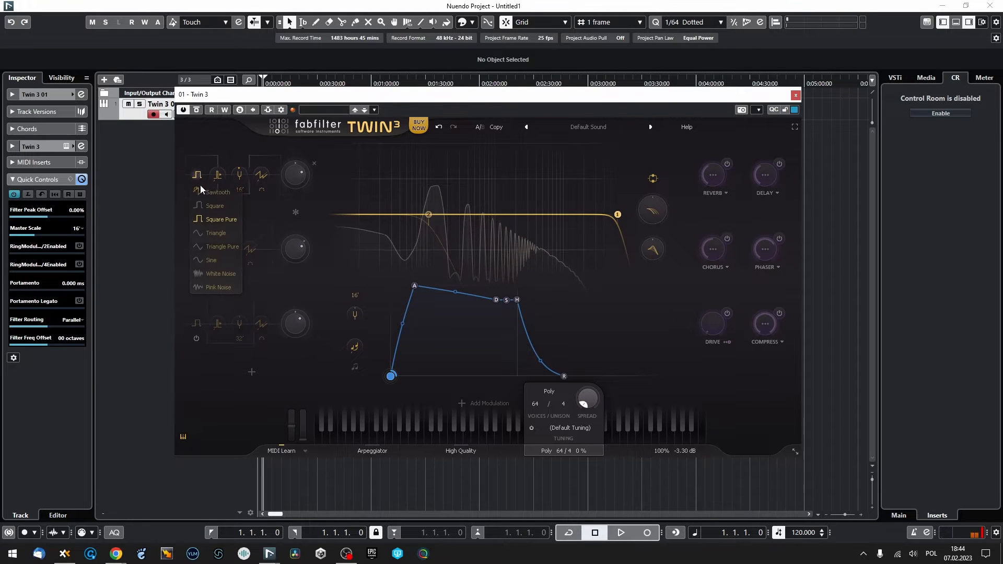
pyautogui.click(209, 204)
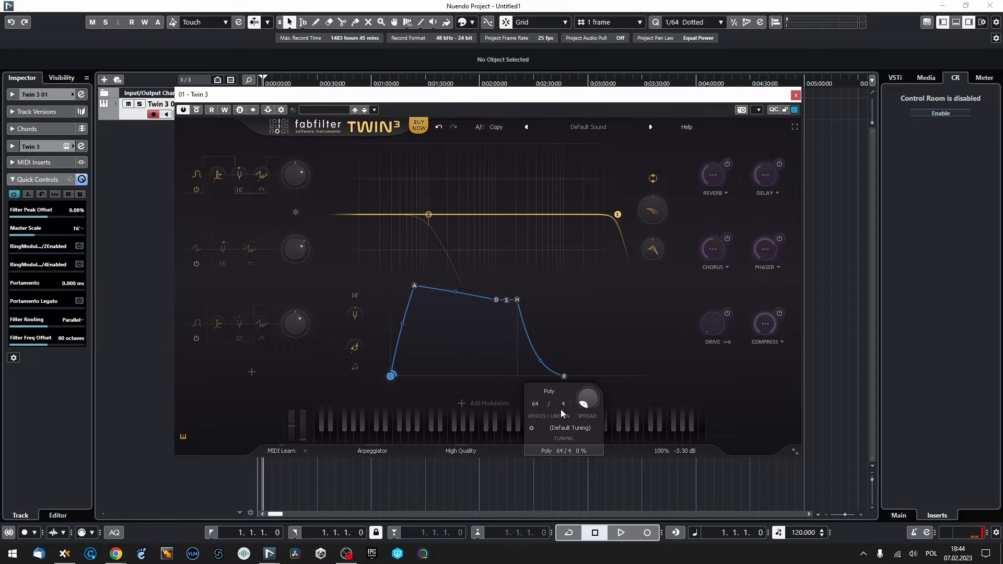
pyautogui.moveTo(587, 399); pyautogui.dragTo(587, 381)
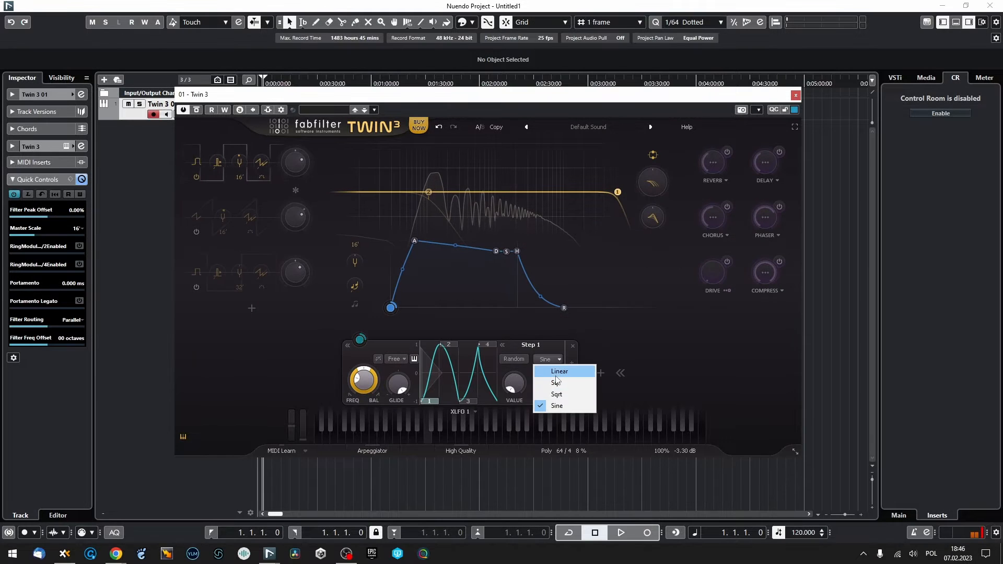
# Give XLFO 1's first step a linear curve with the LFO's glide at minimum, and route XLFO 1 to oscillator 1's detune
pyautogui.click(556, 371)
pyautogui.moveTo(398, 383); pyautogui.dragTo(400, 431)
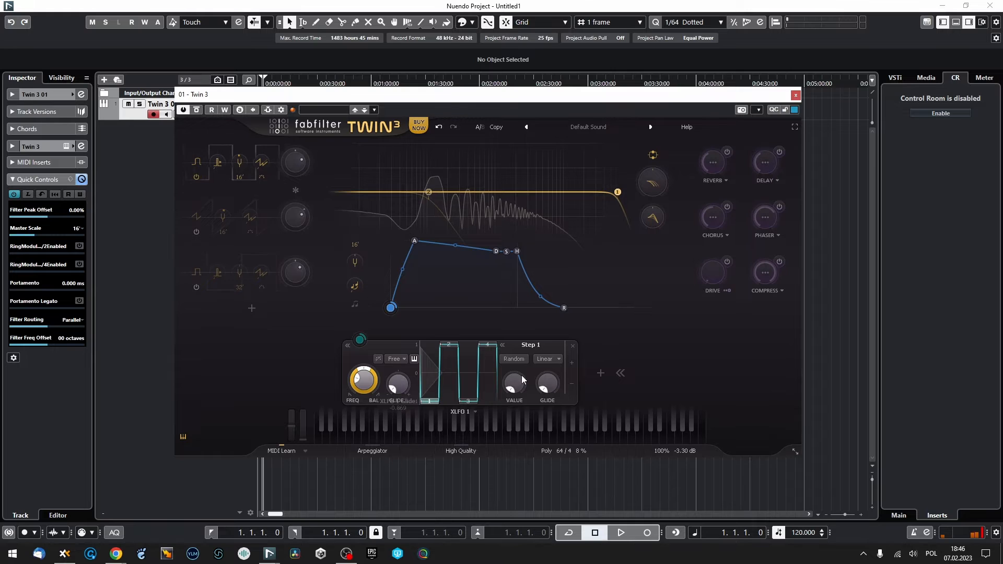
pyautogui.moveTo(409, 340); pyautogui.dragTo(239, 166)
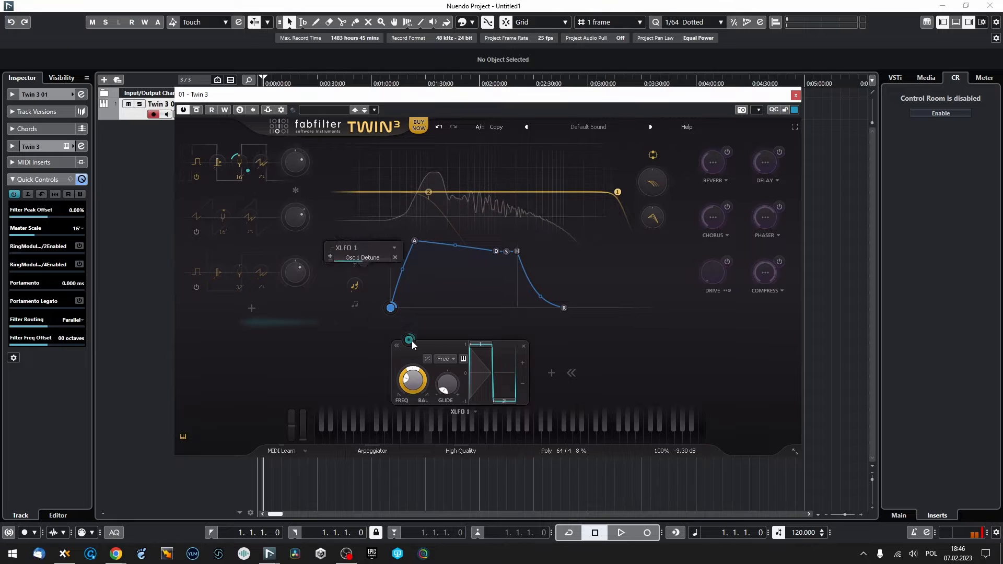
# Sync XLFO 1 to a 1/8 rate and transpose oscillator 2 to -1 octaves
pyautogui.moveTo(412, 345)
pyautogui.click(441, 318)
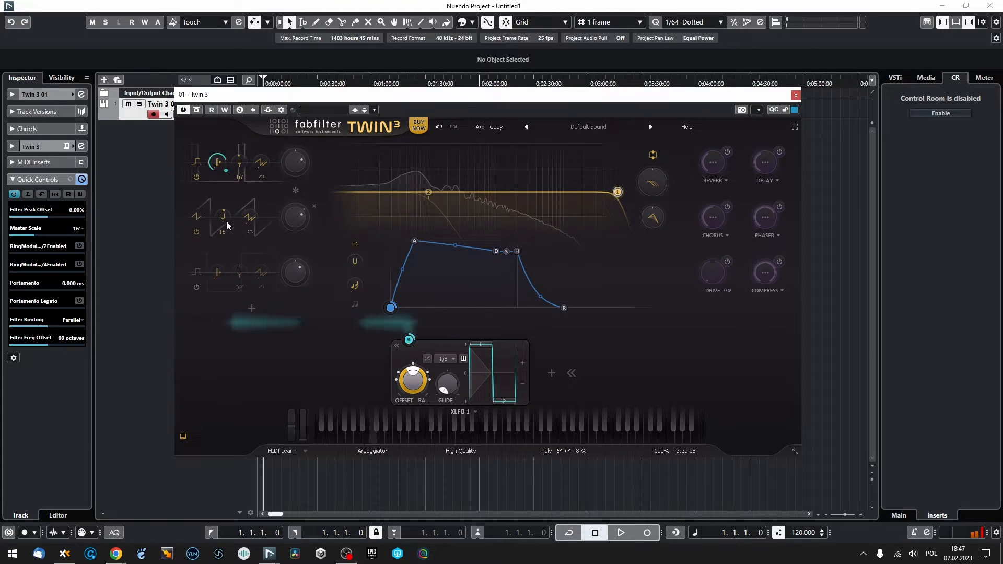
pyautogui.click(223, 232)
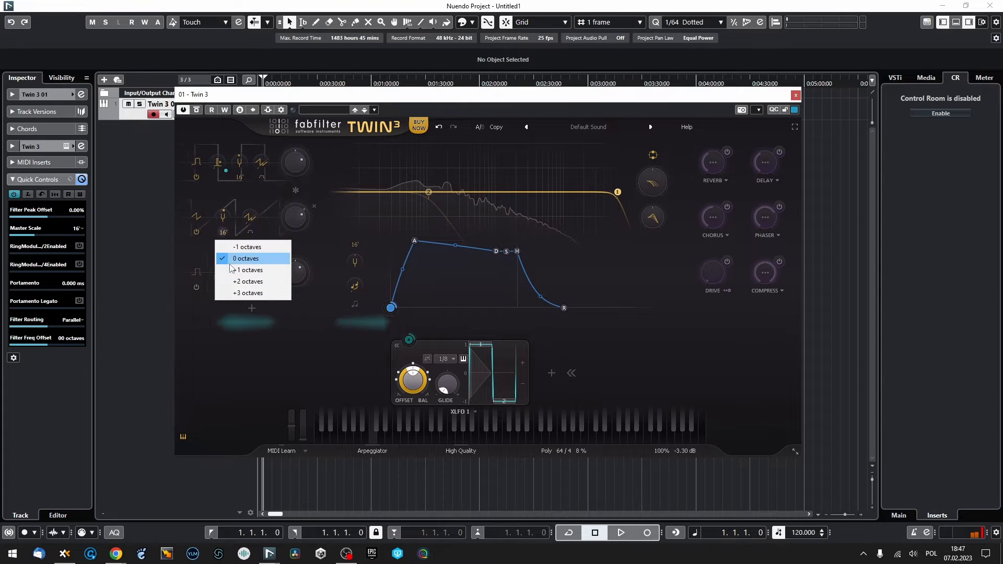
pyautogui.click(234, 247)
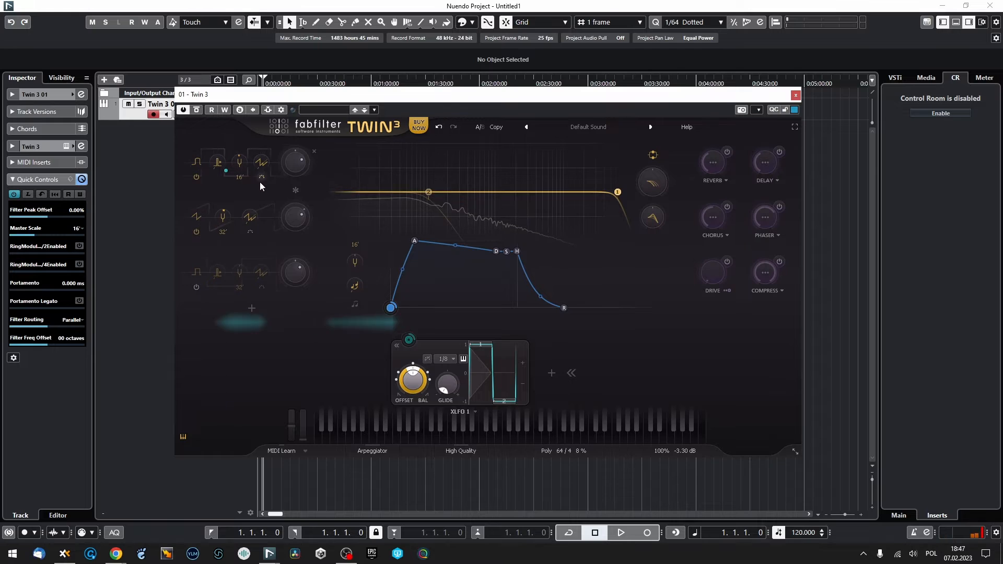
# Set XLFO 2's sync rate to 1/4 and reopen its rate choices
pyautogui.click(485, 360)
pyautogui.click(493, 453)
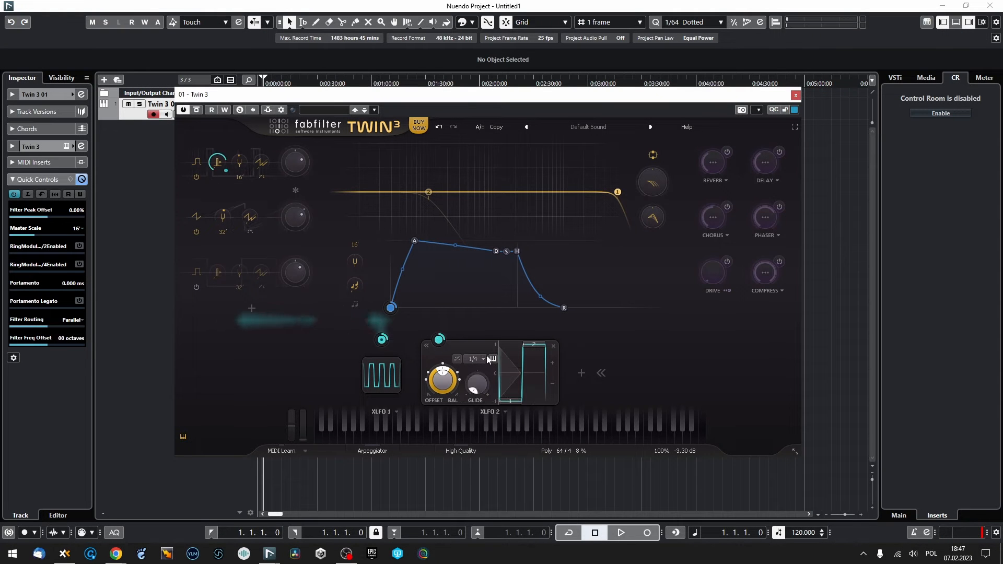
pyautogui.click(482, 360)
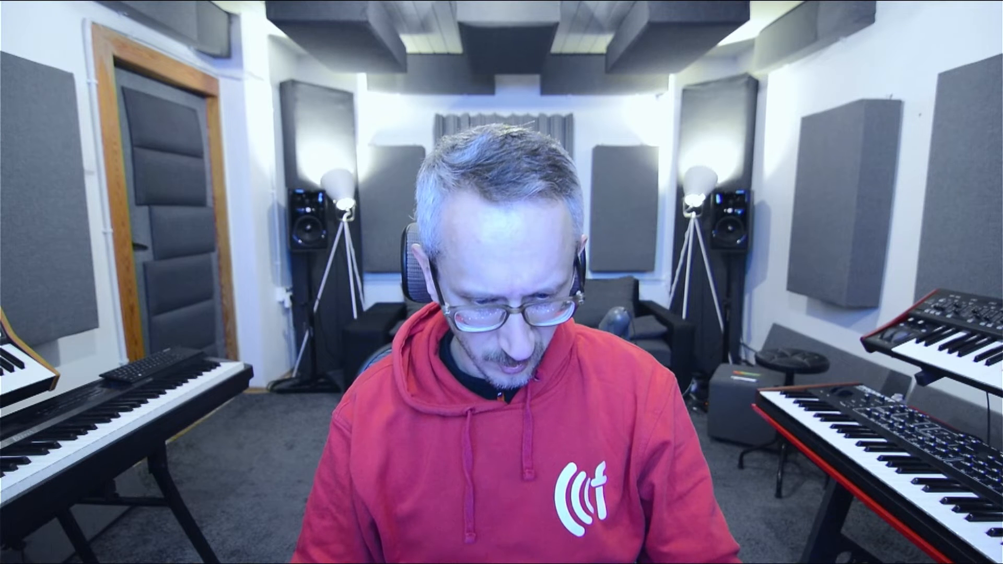